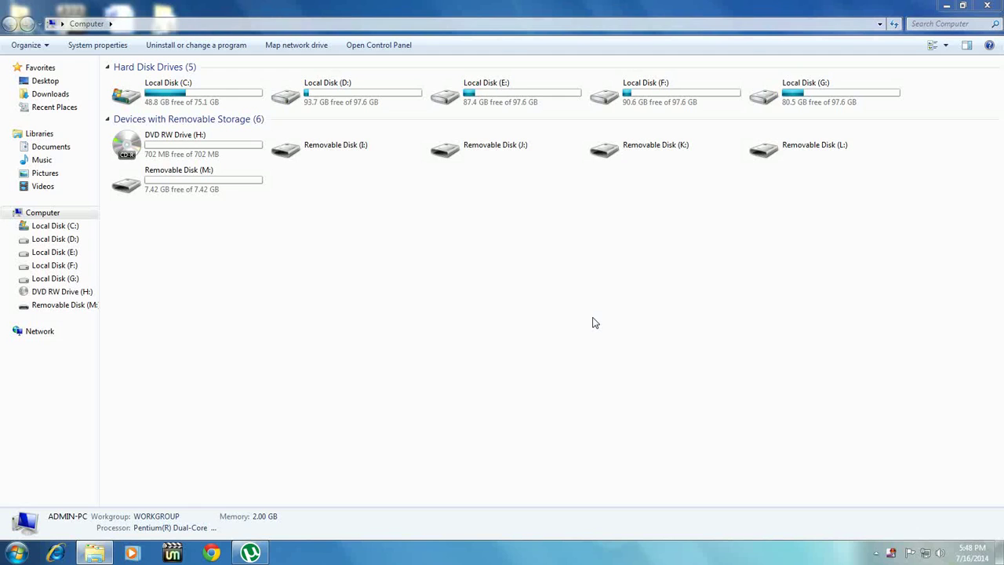
Step: Select Removable Disk (M:), refresh the drive list, and bring up M:'s context menu
click(204, 193)
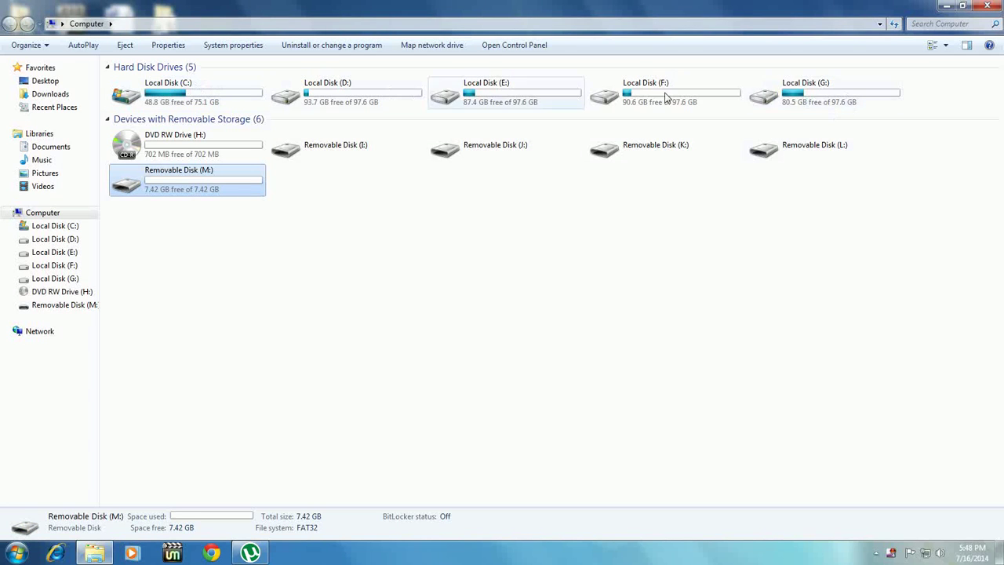
right_click(596, 278)
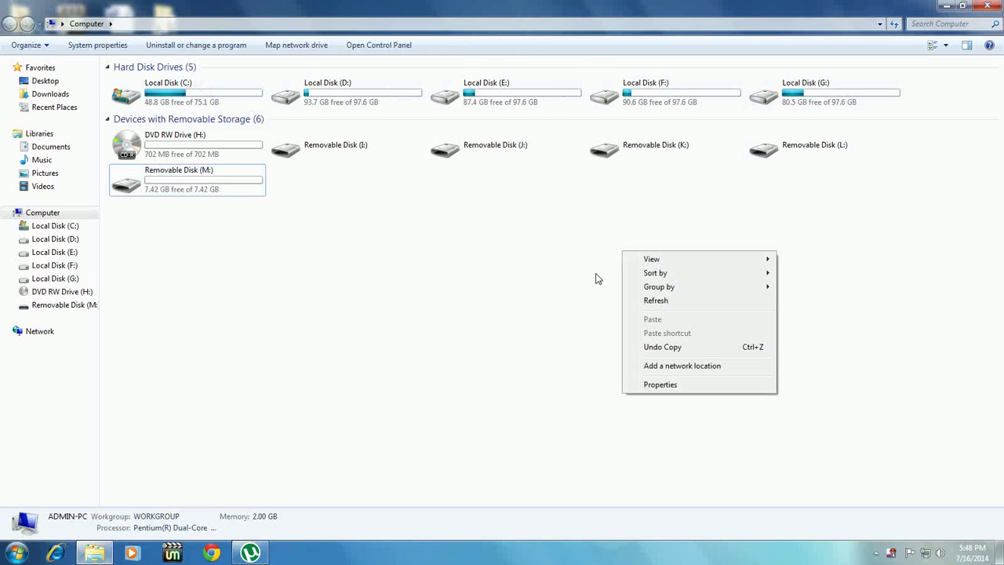
click(635, 300)
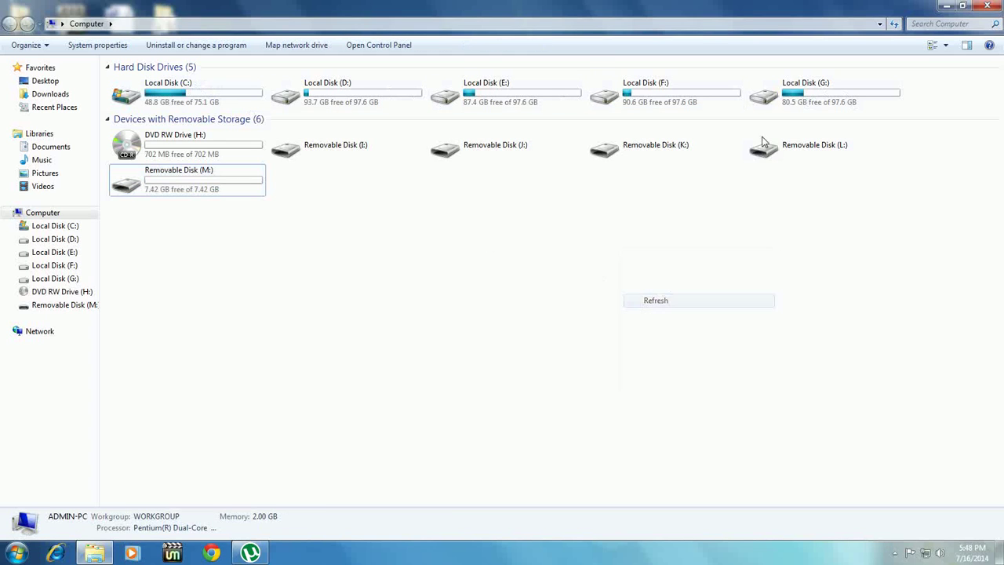
right_click(216, 243)
click(238, 289)
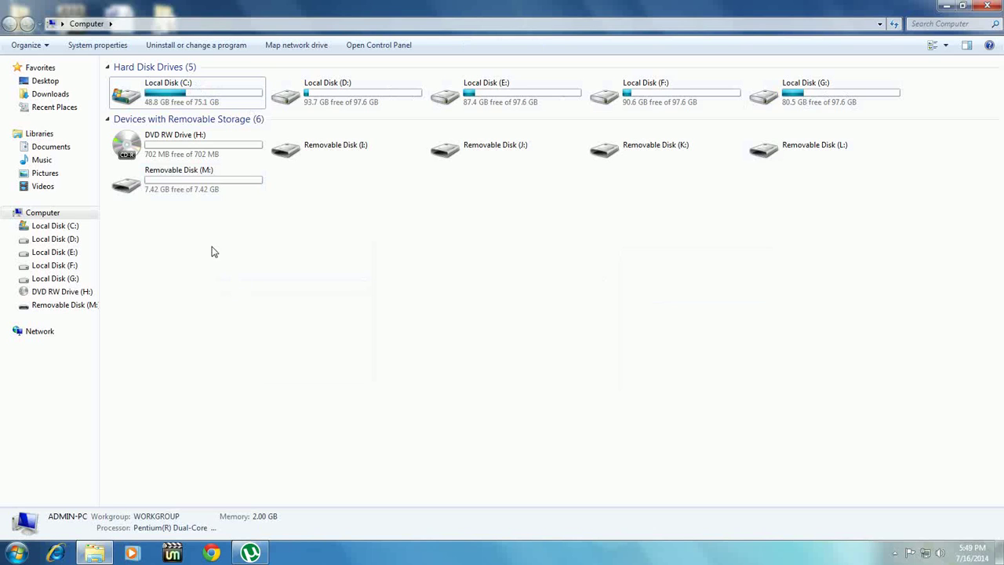
click(175, 183)
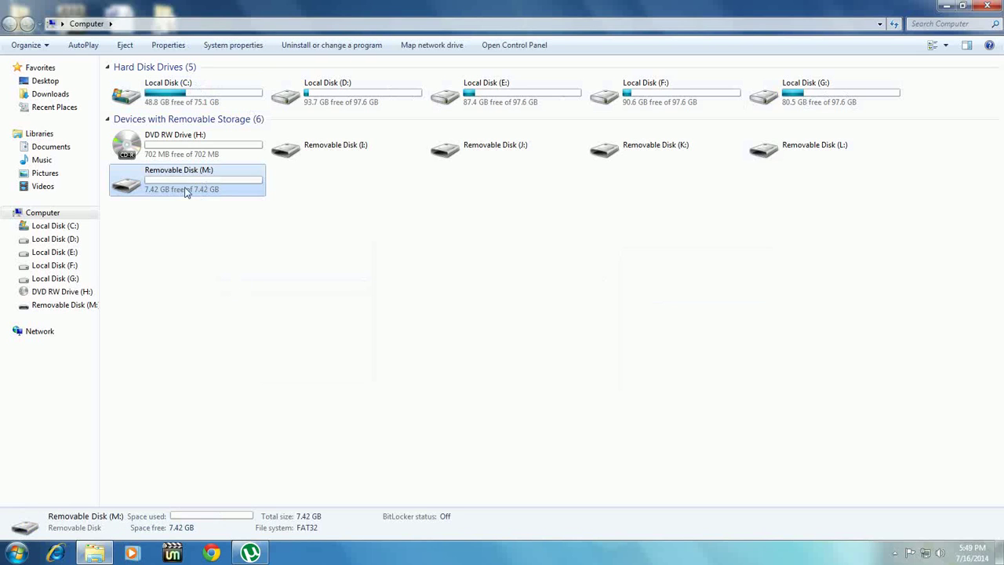
right_click(199, 266)
click(186, 186)
Step: Choose 'Turn on BitLocker...' for drive M: and let the wizard initialize
right_click(186, 186)
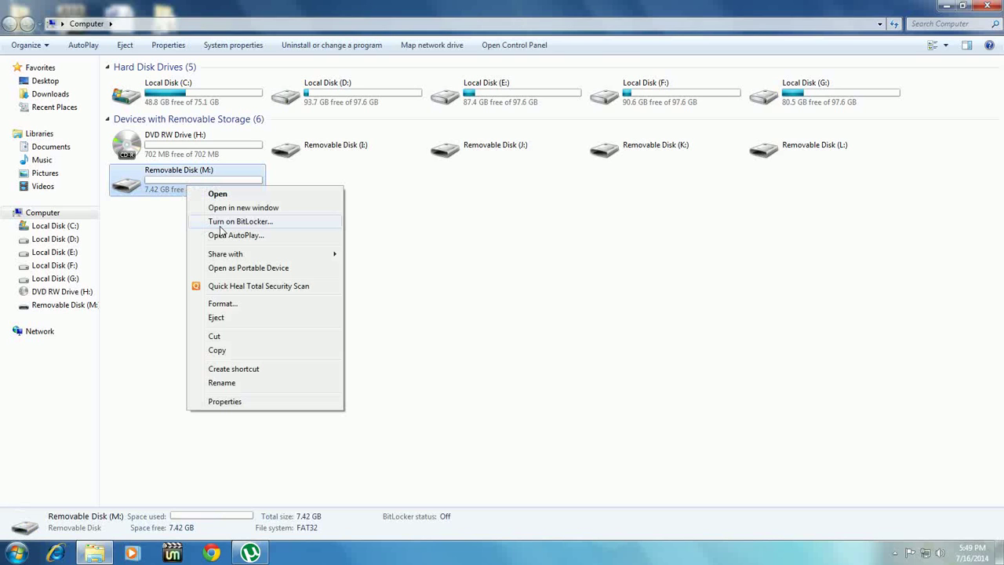
click(279, 224)
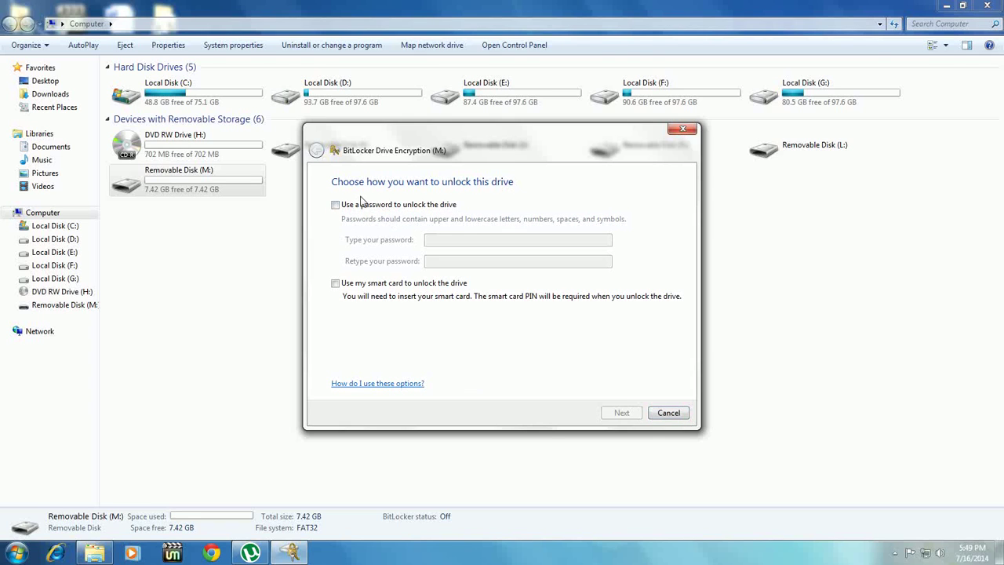
Step: Choose password unlocking and enter a password twice, which is rejected as too short
click(355, 206)
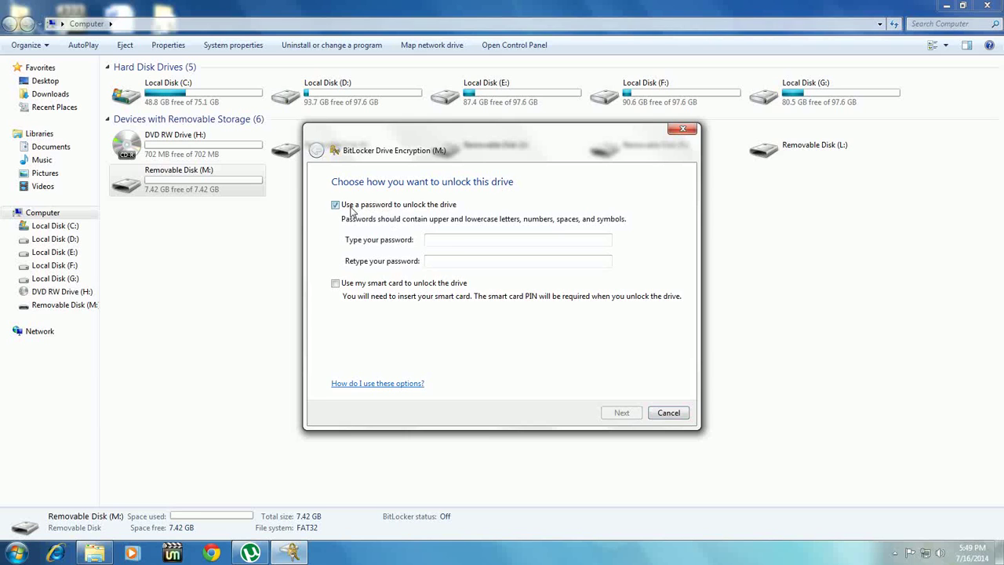
click(449, 241)
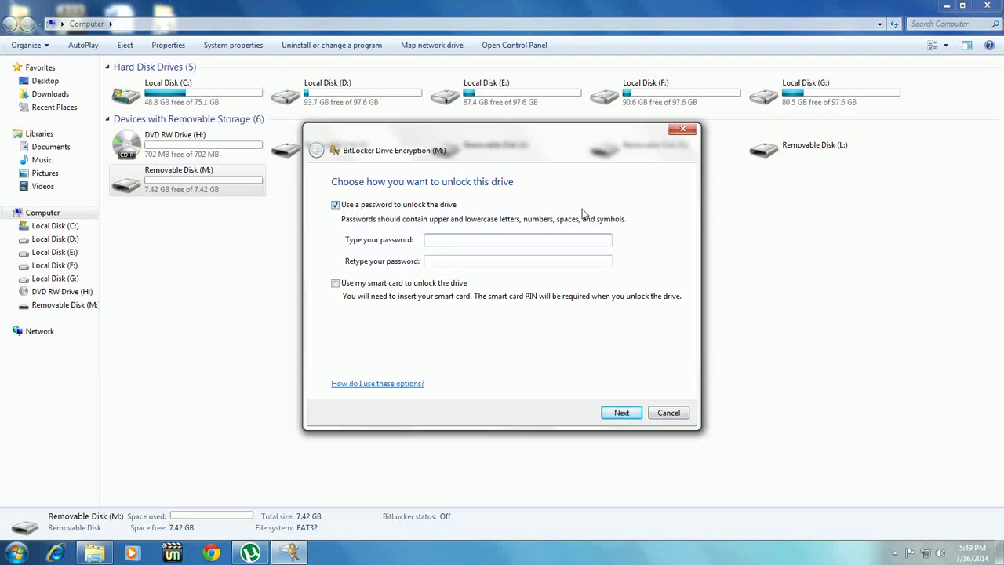
text(12)
click(533, 265)
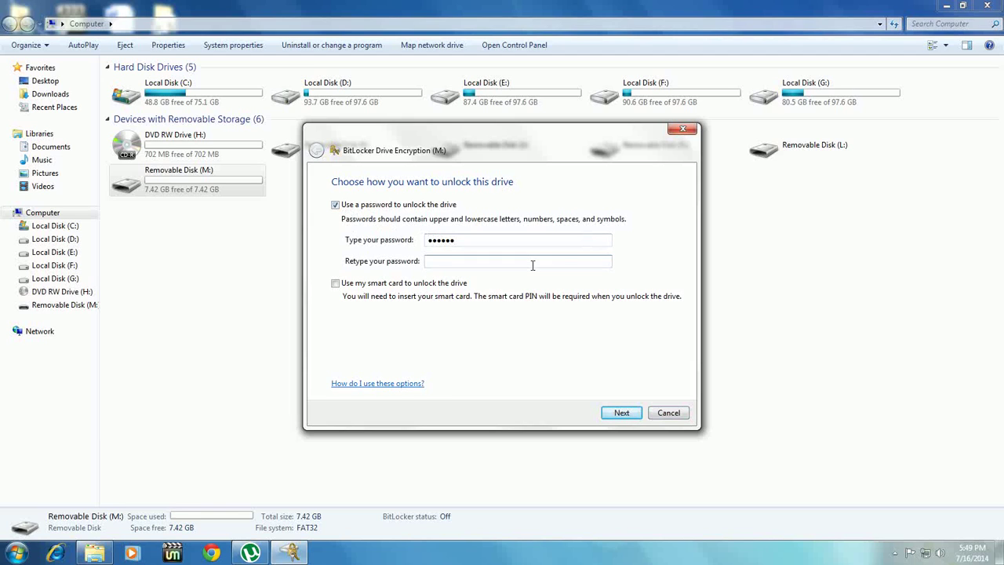
key(shift+Tab)
text(12)
click(616, 417)
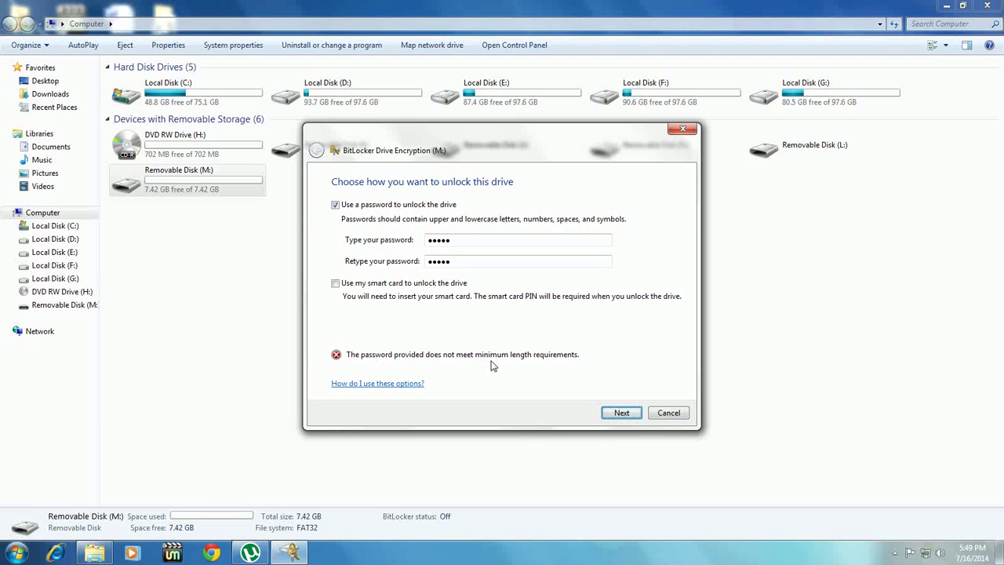
Step: Replace it with a longer matching password in both fields and continue
double_click(430, 242)
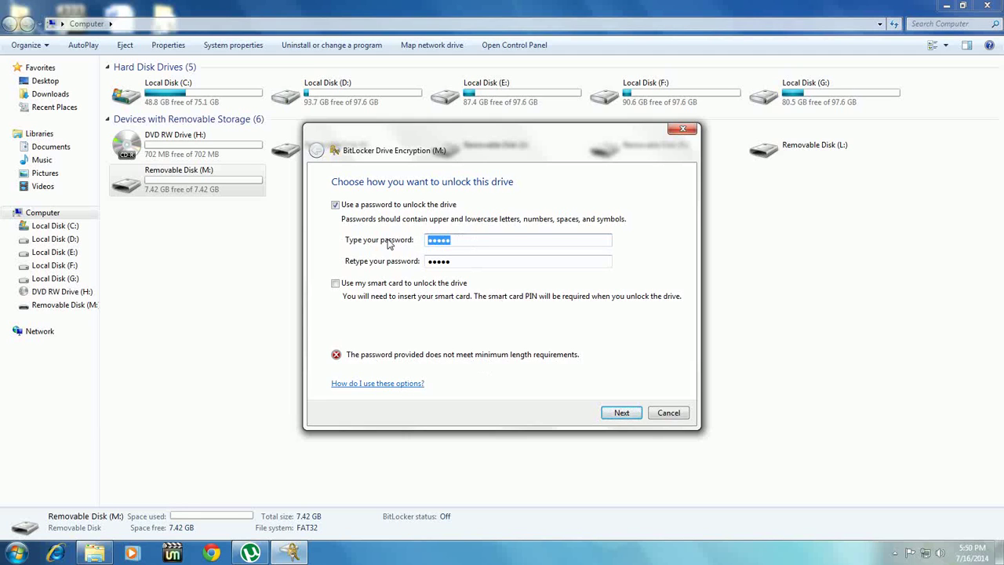
text(pa)
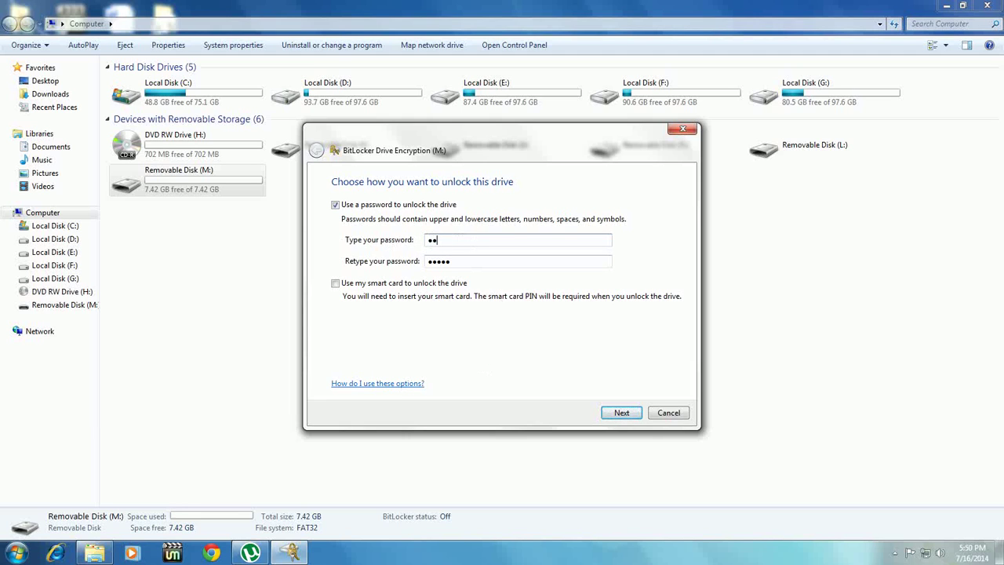
key(Tab)
text(pa)
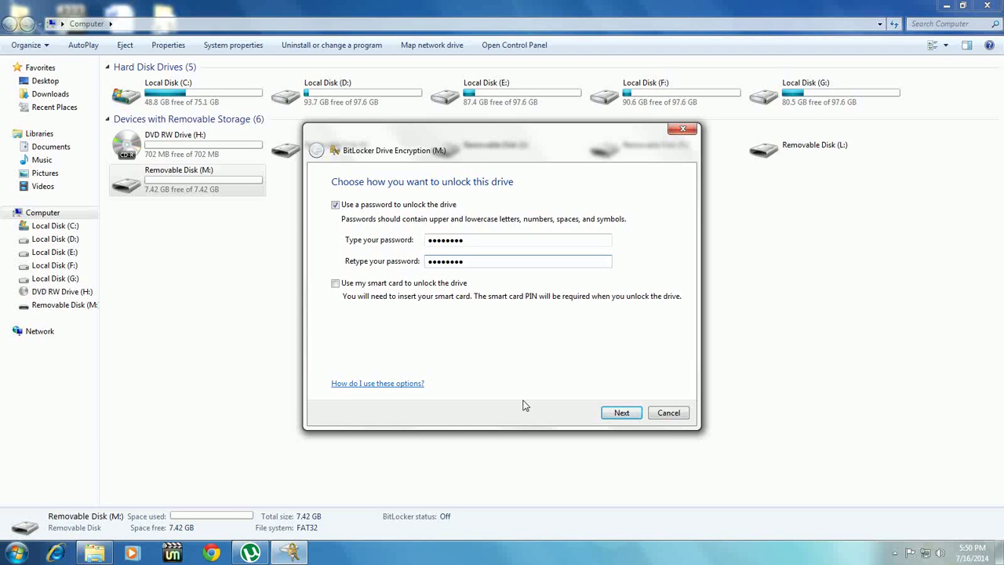
click(612, 411)
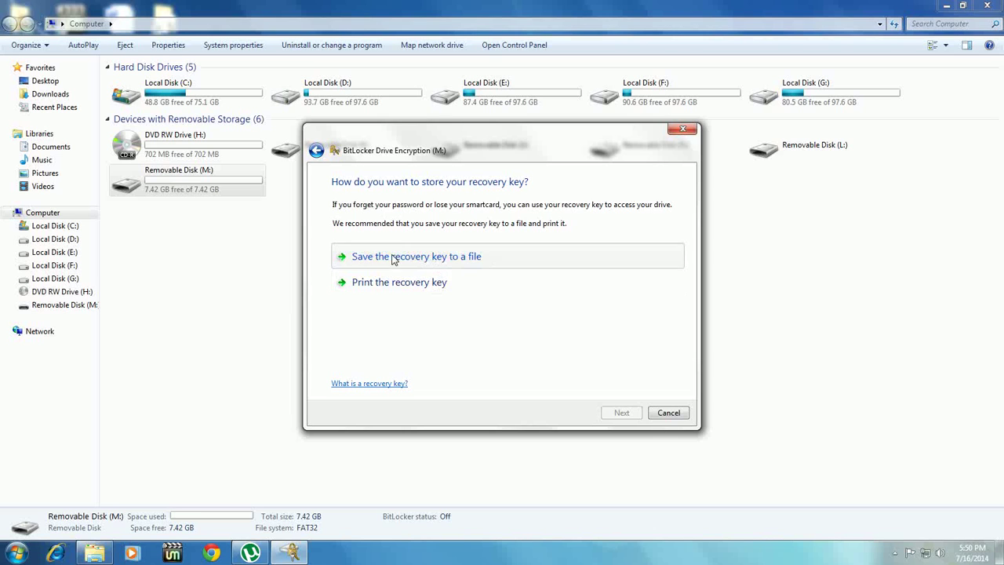
Step: Save drive M:'s recovery key as a text file on the Desktop and continue
click(506, 260)
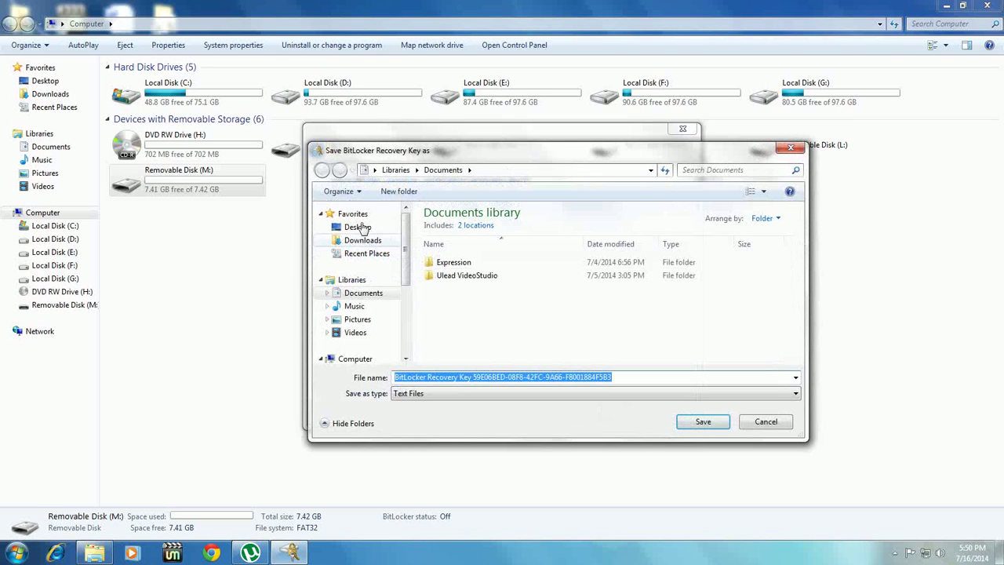
click(359, 229)
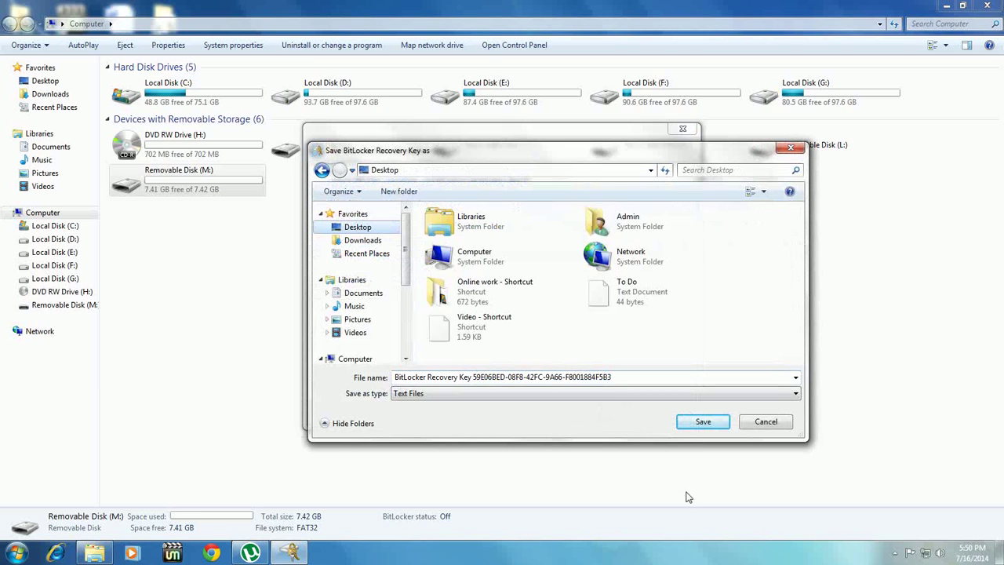
click(700, 424)
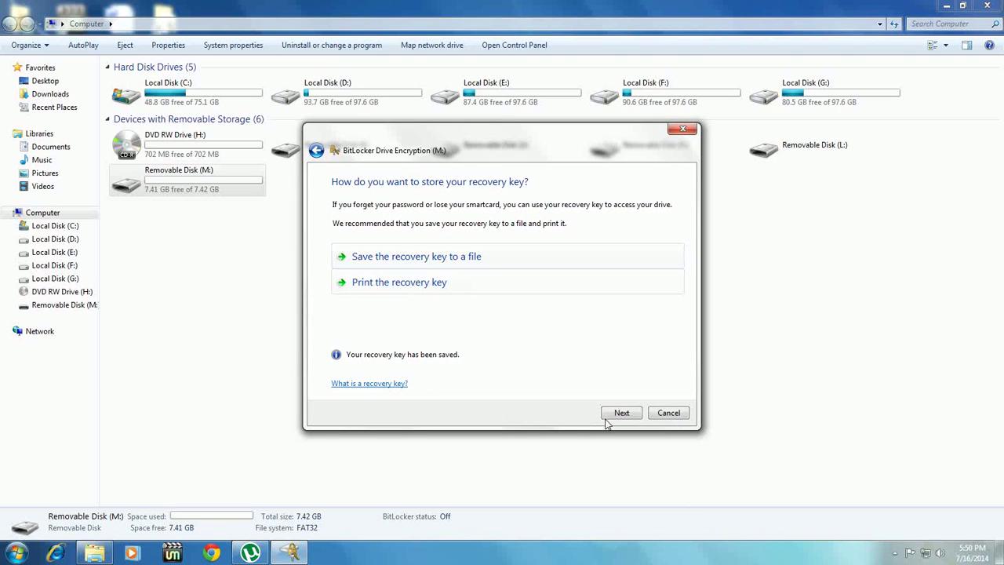
click(612, 415)
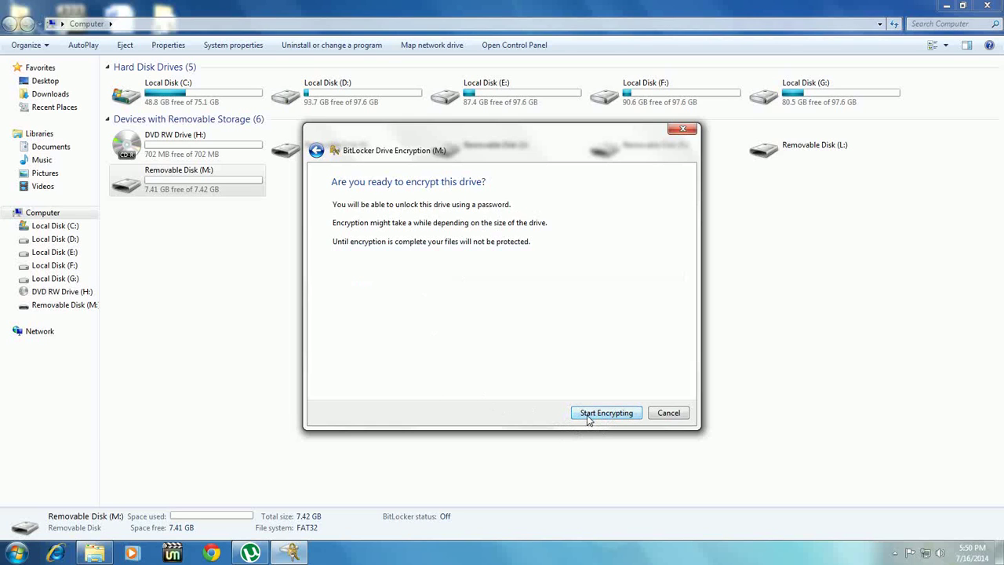
Step: Start encrypting drive M:, reveal the desktop, and open the saved recovery key file
click(589, 419)
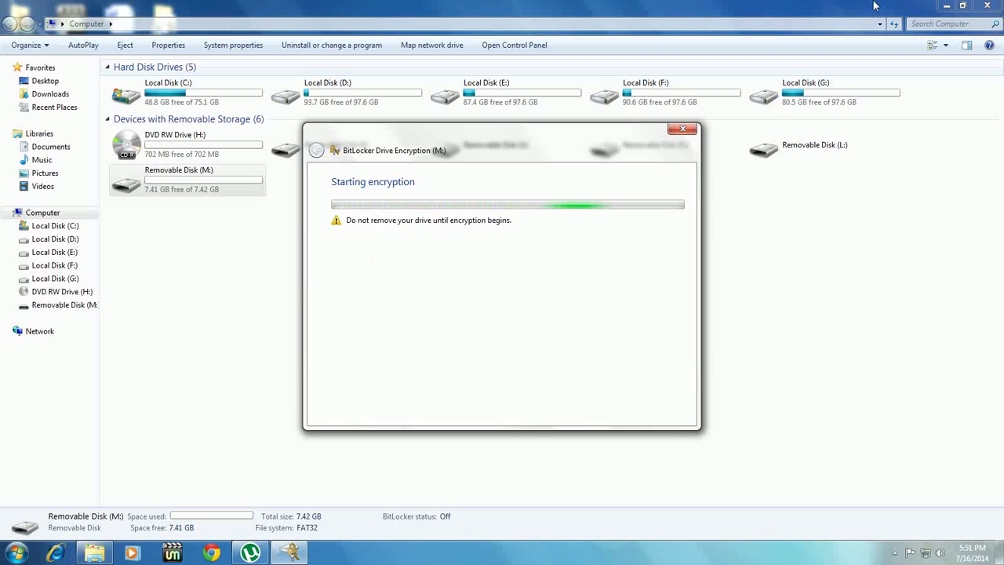
click(945, 5)
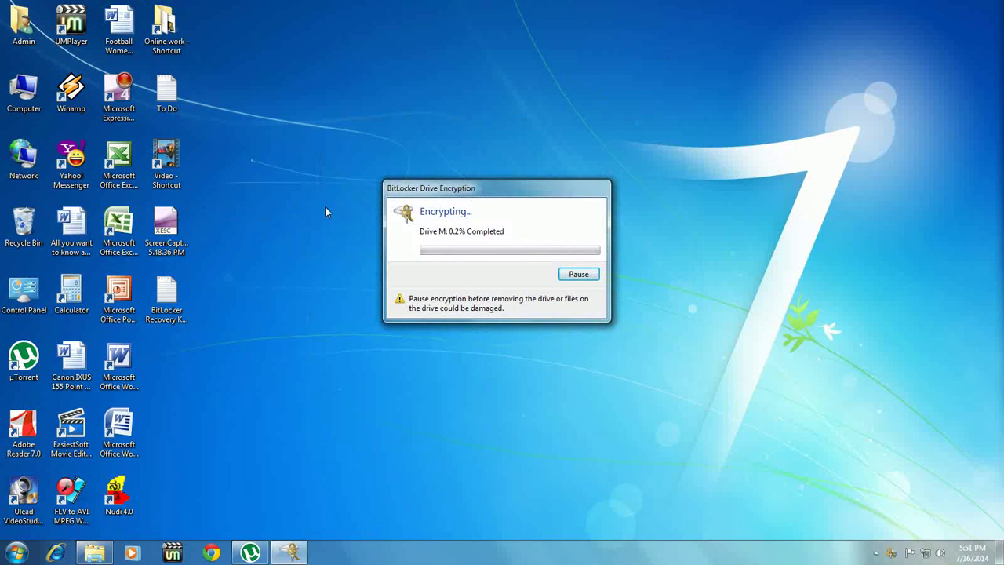
double_click(159, 303)
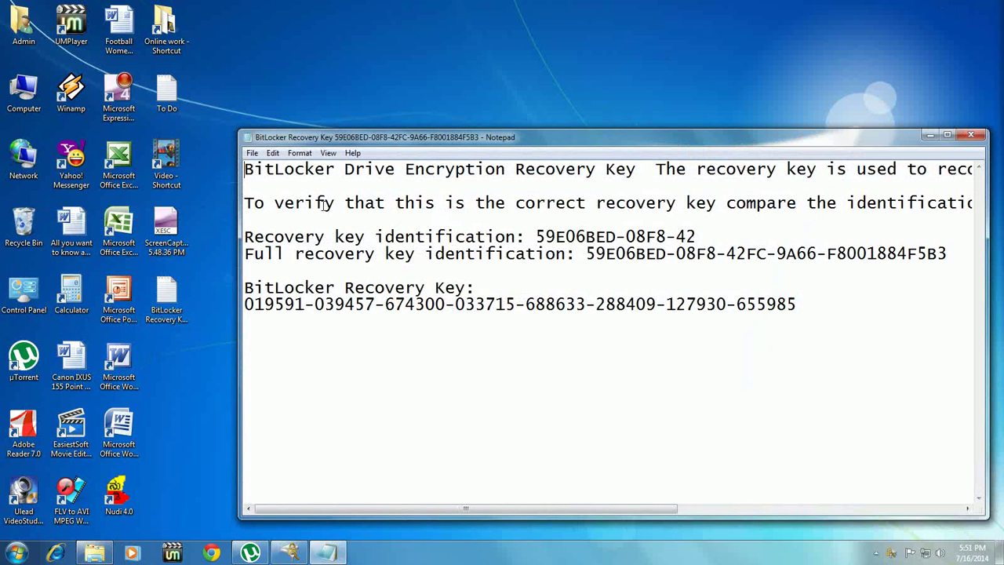
Step: Highlight the recovery key identifier and the recovery key numbers in Notepad
click(546, 253)
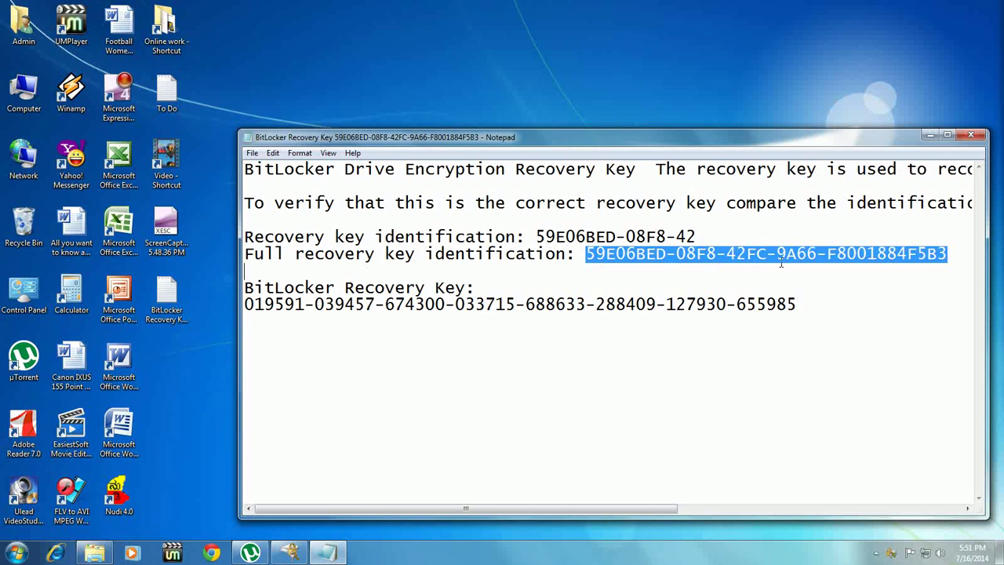
drag(587, 253, 810, 253)
click(245, 344)
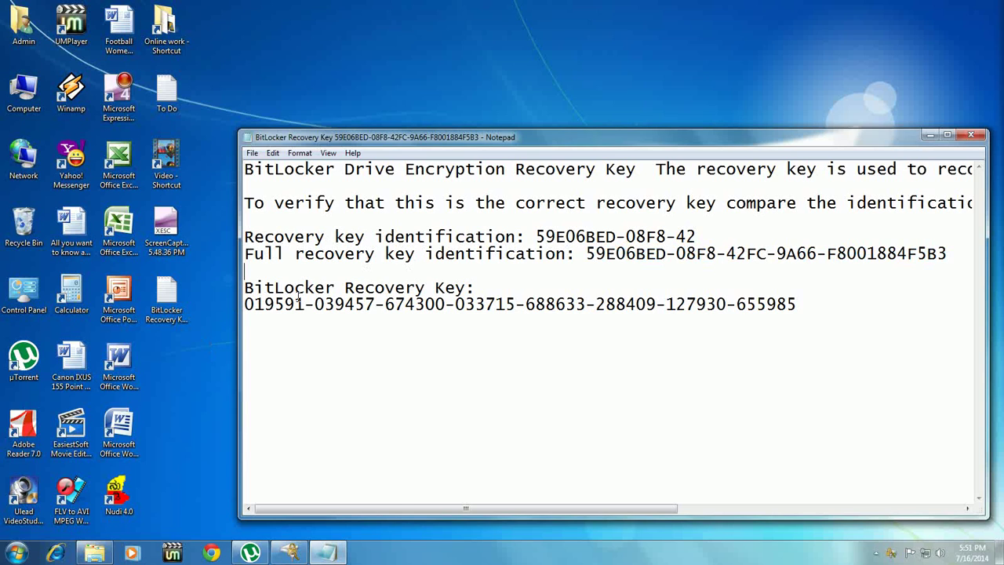
drag(248, 308, 800, 308)
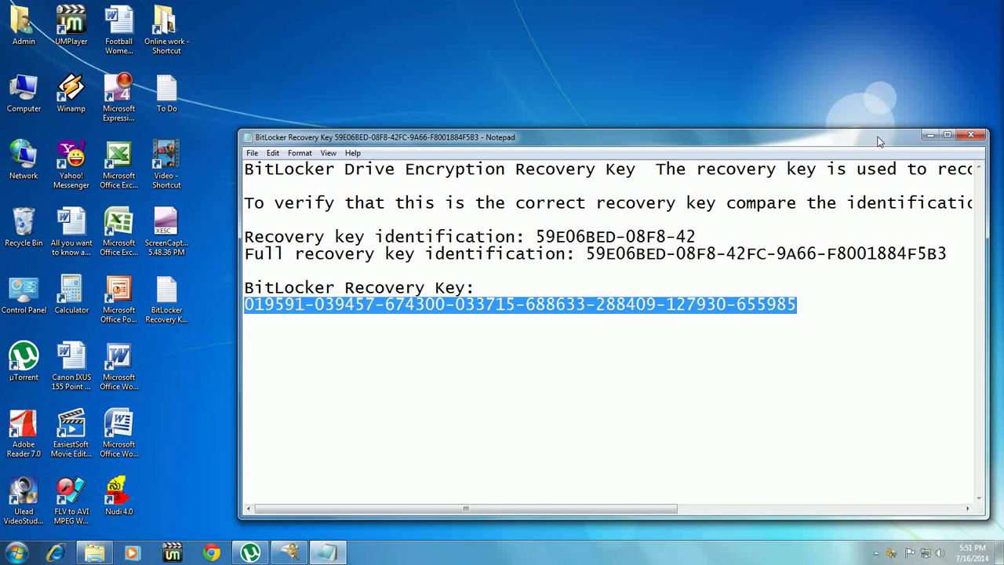
Step: Move the Notepad window aside and minimize it to show encryption progress at 1.8%
drag(879, 141, 792, 129)
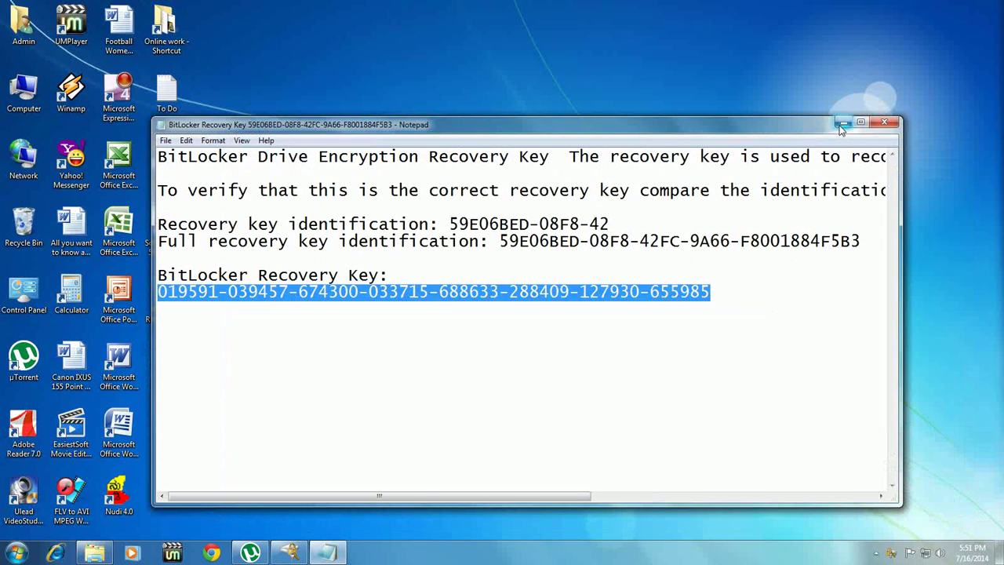
click(842, 123)
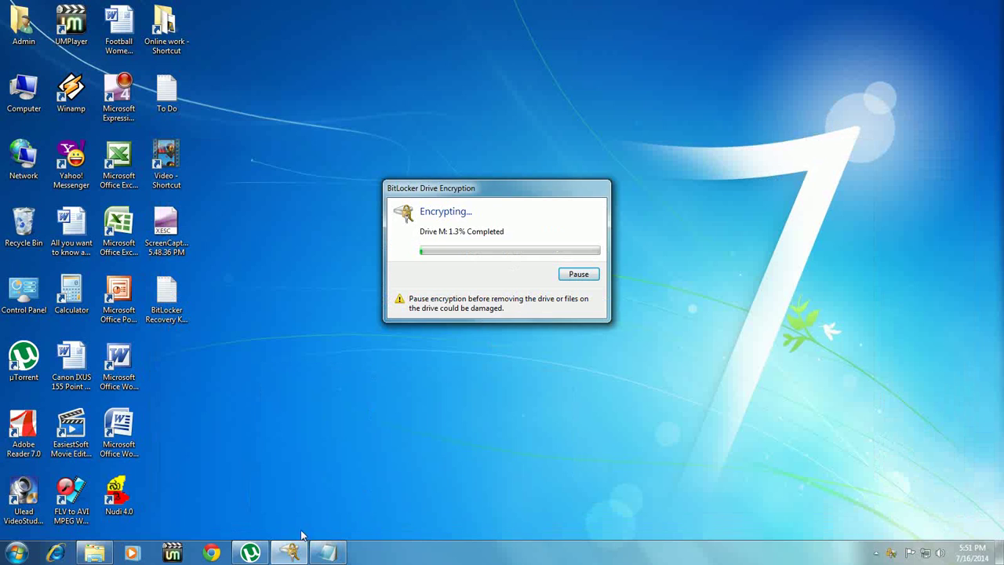
click(328, 553)
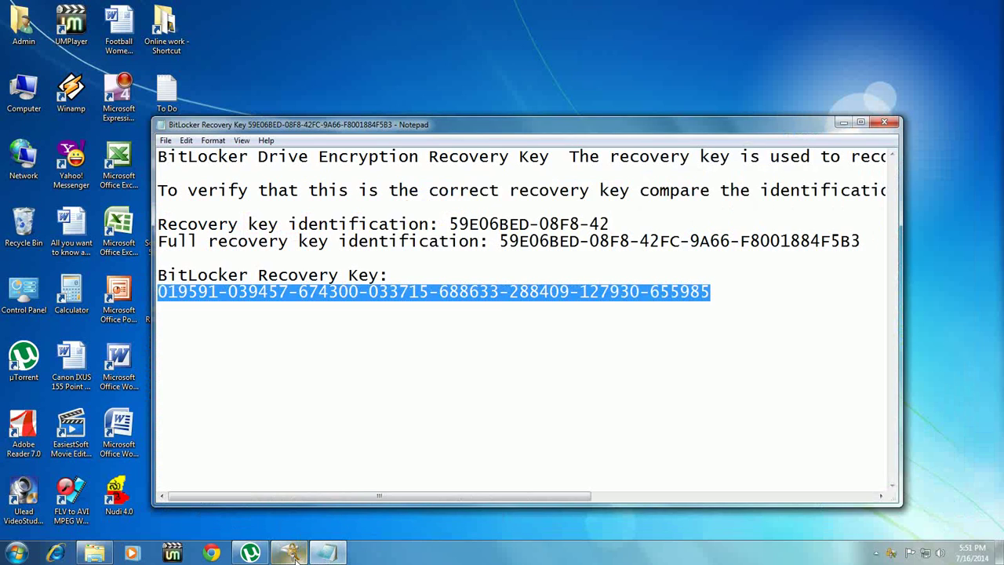
click(292, 553)
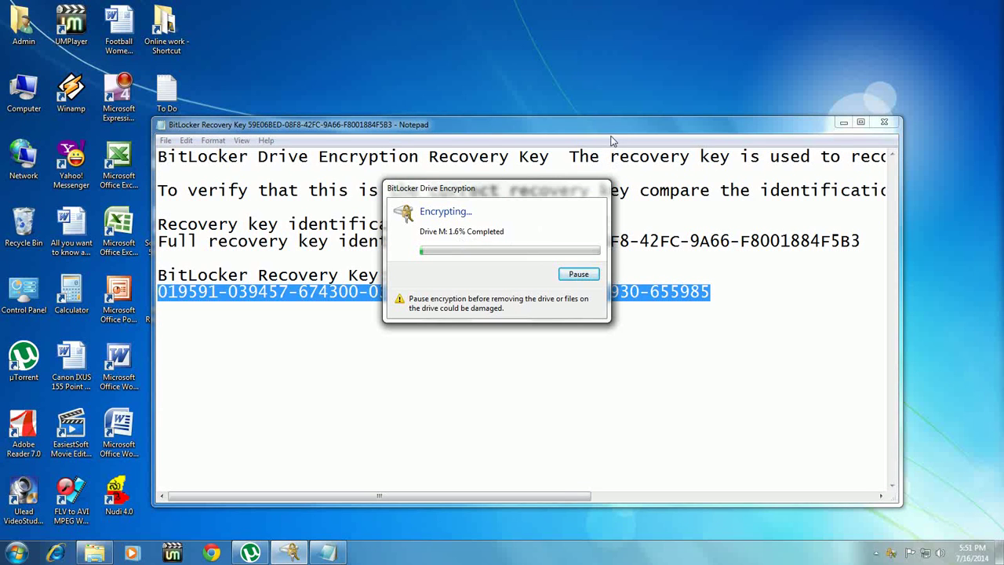
drag(609, 132, 471, 130)
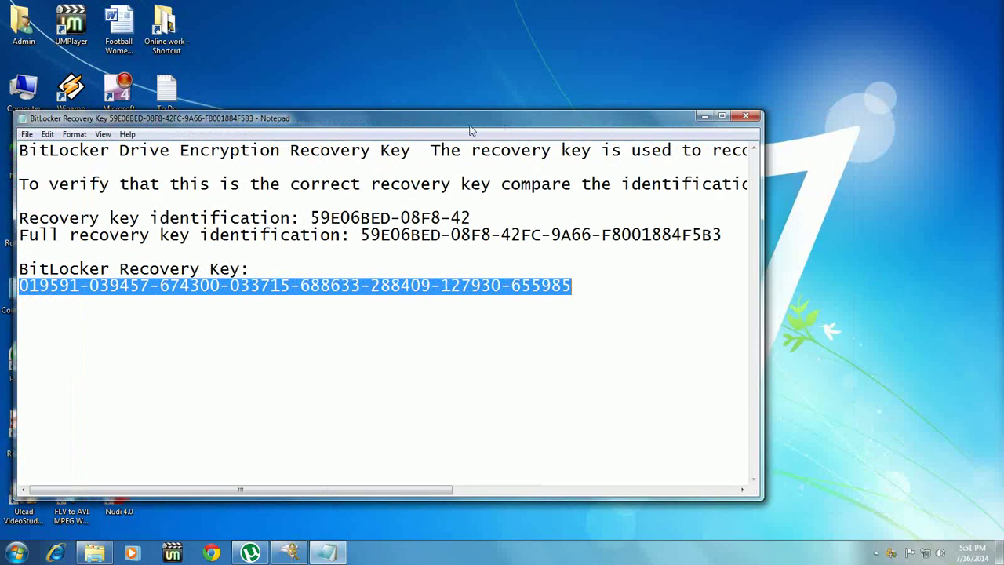
click(703, 116)
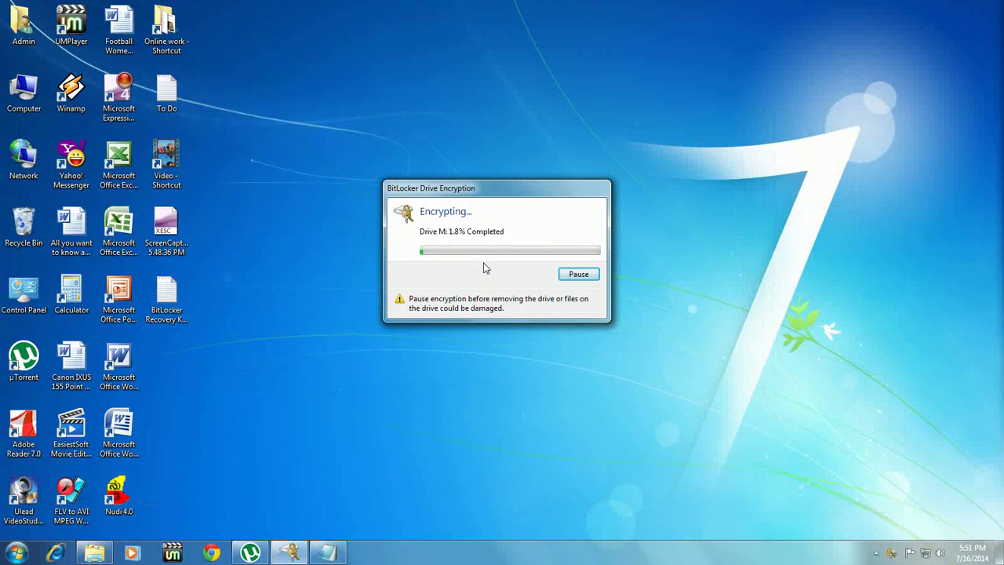